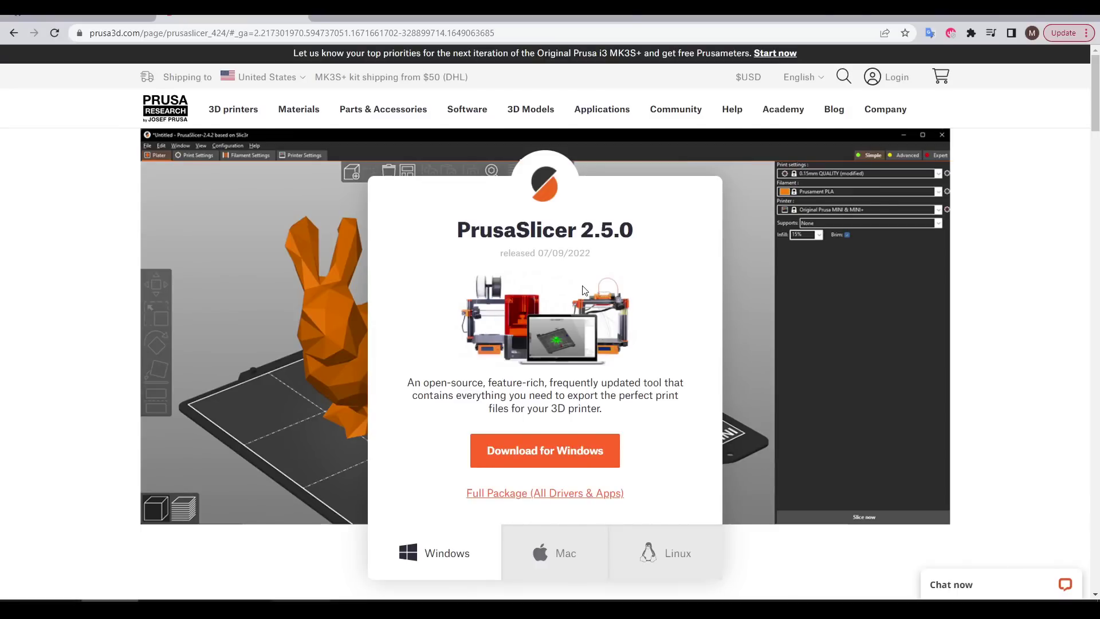
Preview the Mac and Linux PrusaSlicer downloads, then return to the Windows download.
scroll(584, 290, "down", 3)
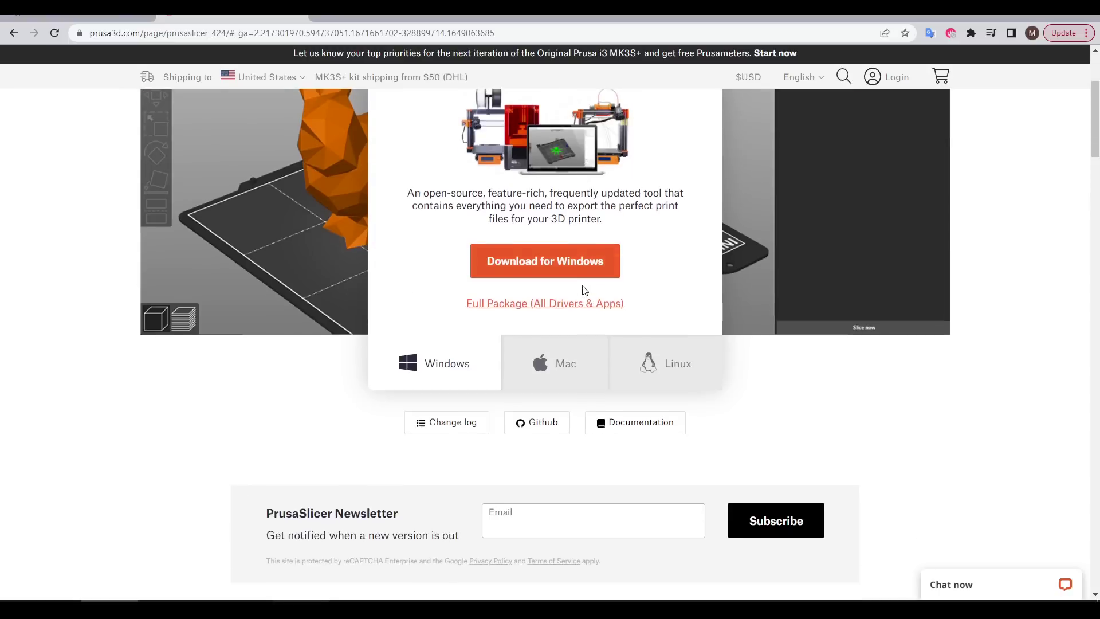
left_click(573, 365)
left_click(643, 372)
left_click(479, 372)
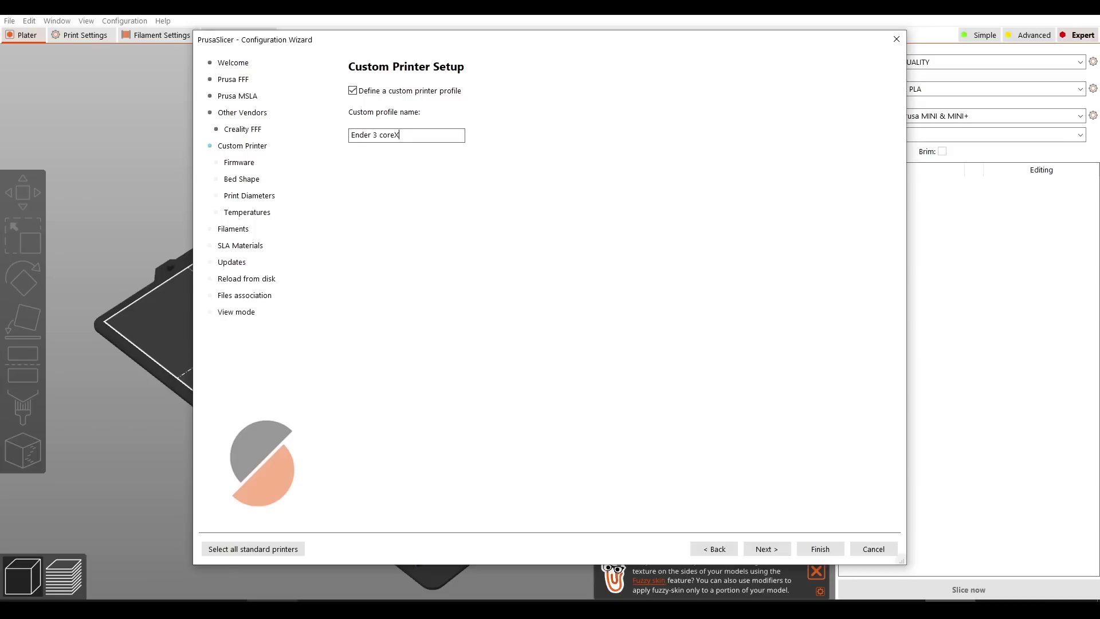
Finish naming the profile 'Ender 3 coreXY', choose Marlin 2 firmware, and advance to bed shape.
type("Y")
key("Return")
left_click(531, 154)
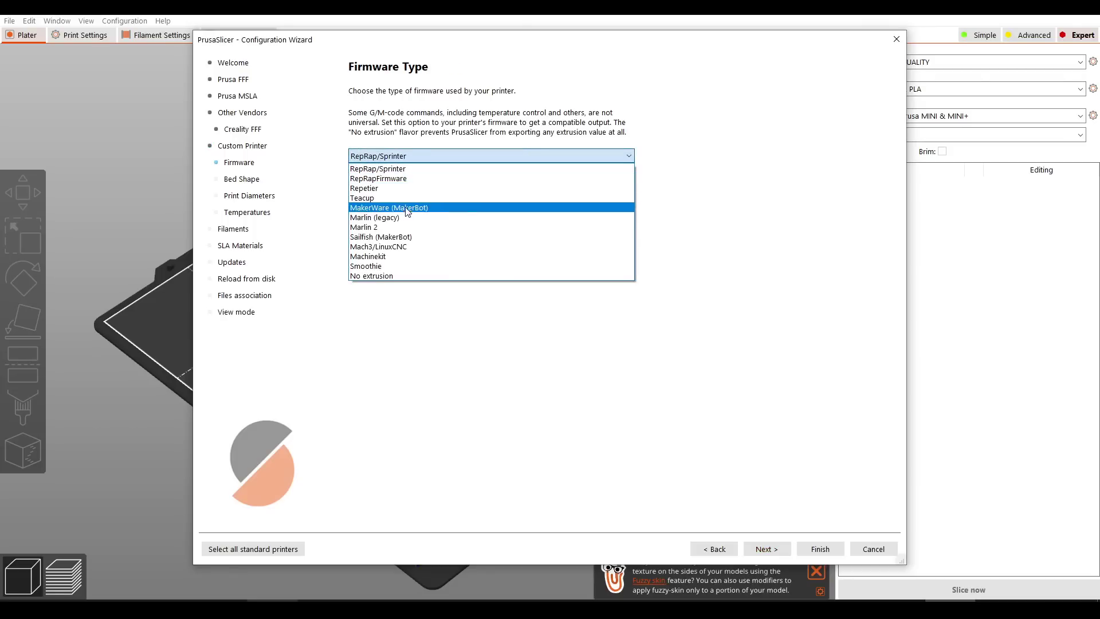
left_click(404, 227)
left_click(765, 552)
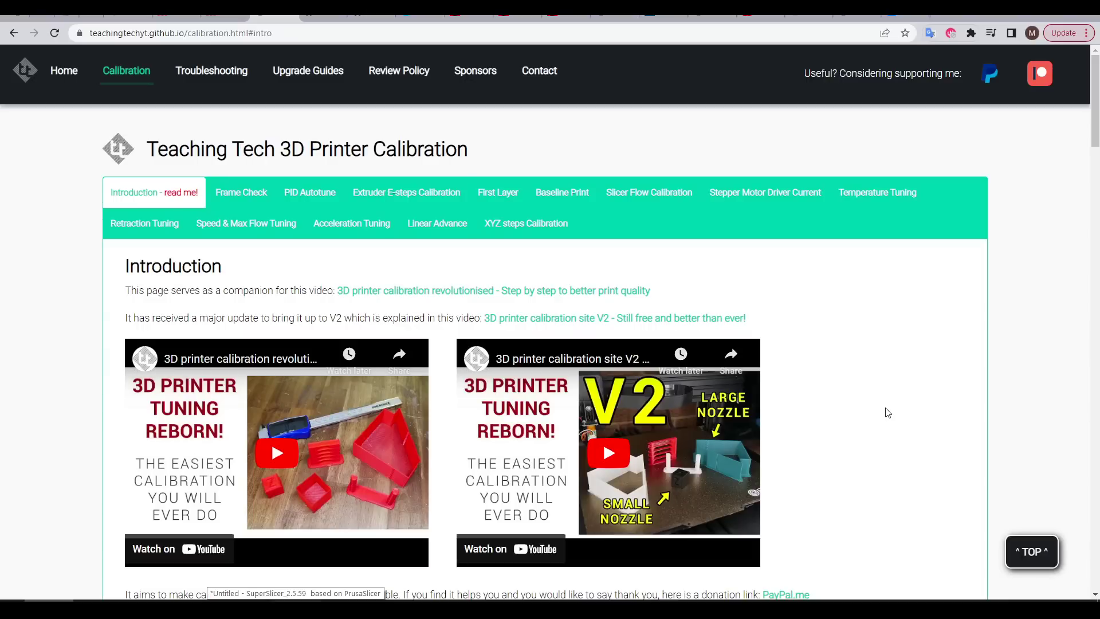
Browse the PID Autotune and First Layer sections of the calibration site.
left_click(317, 198)
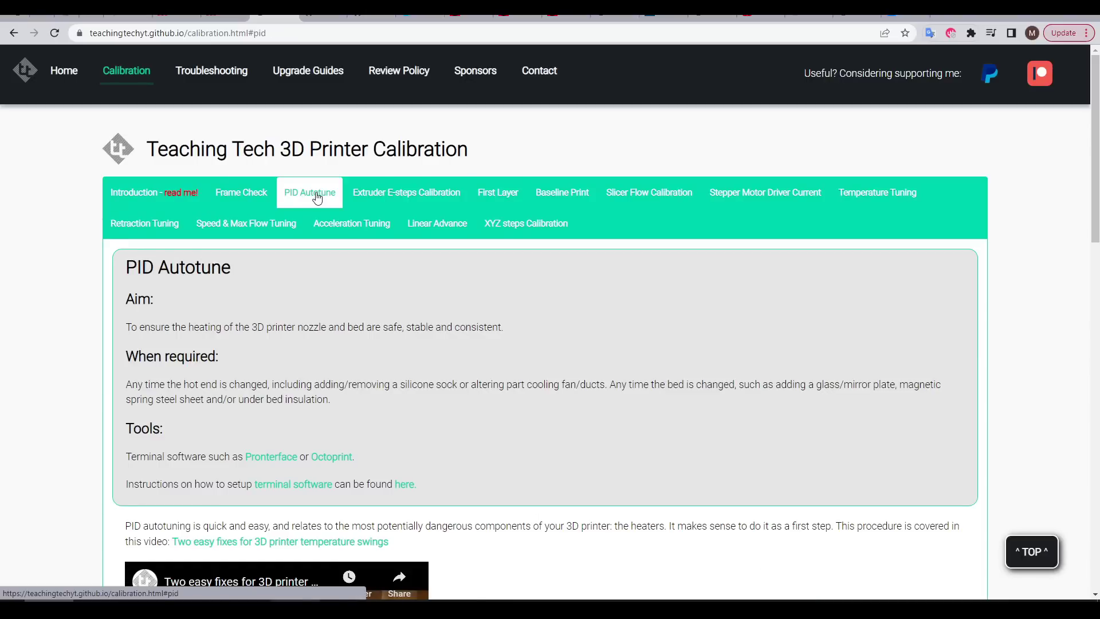
left_click(497, 192)
scroll(786, 422, "down", 10)
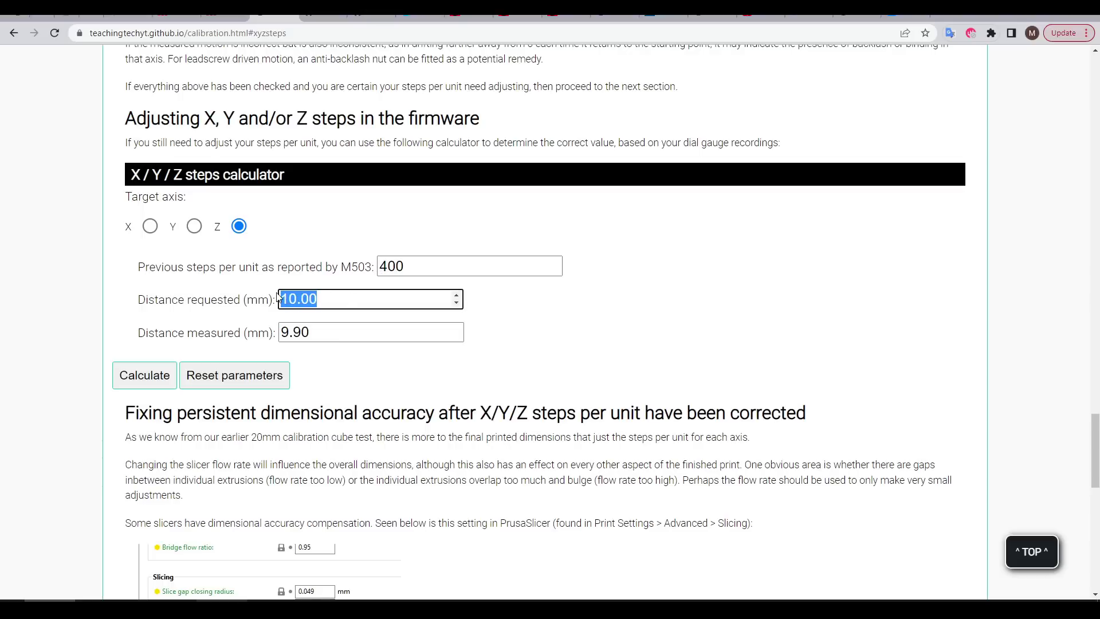
Calculate new Z steps from 20 mm requested and 40 mm measured, giving 200.00.
type("20")
left_click(304, 332)
left_click_drag(304, 332, 263, 338)
type("4")
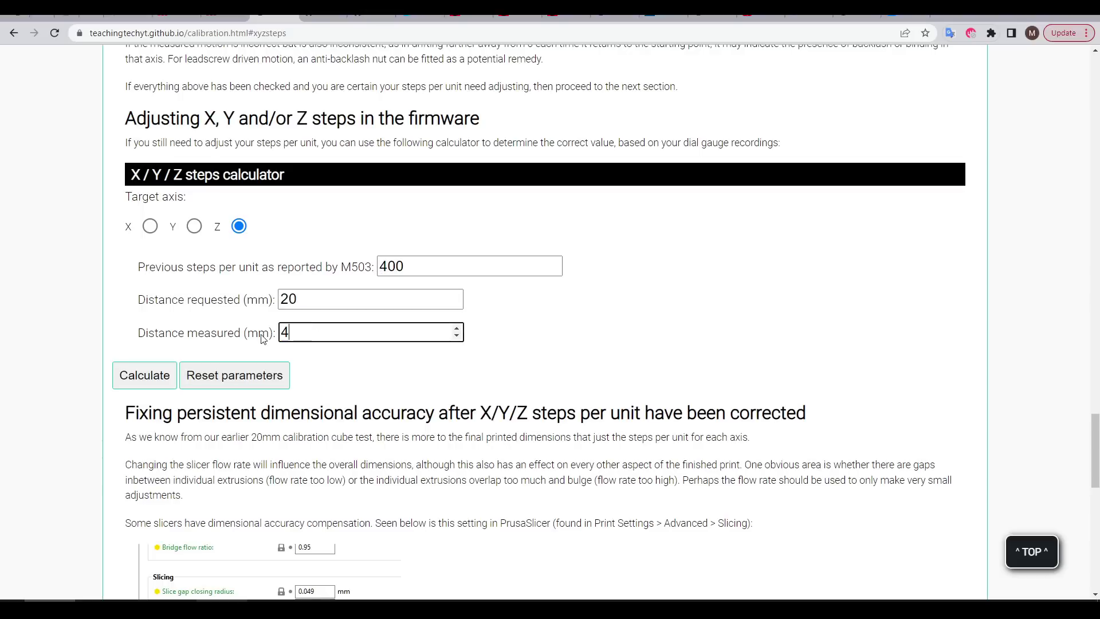
type("0")
left_click(162, 378)
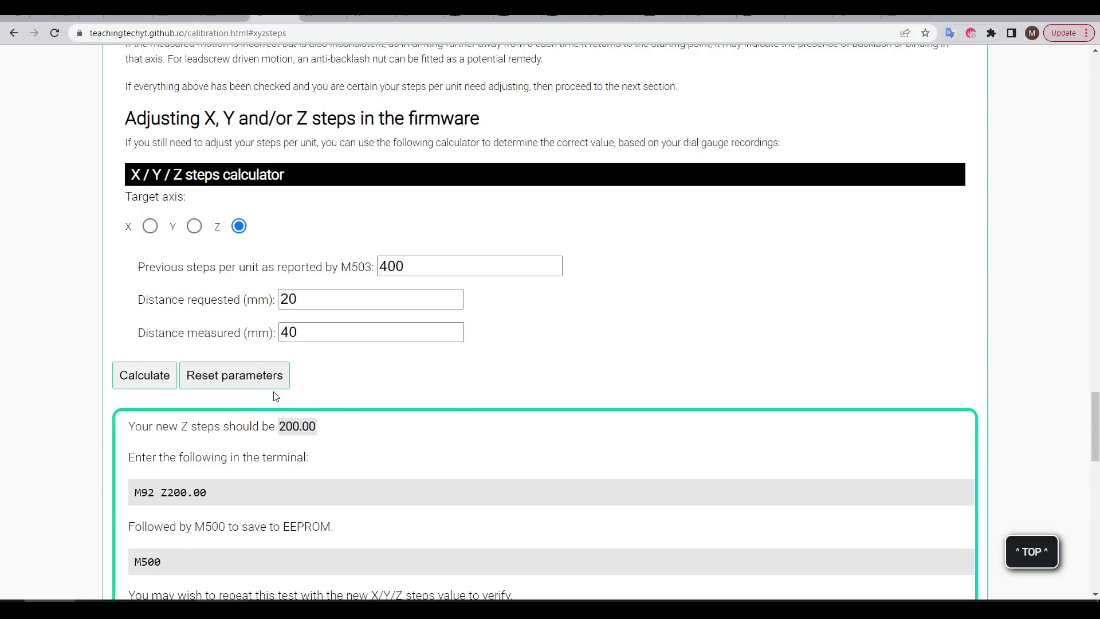
scroll(275, 396, "down", 1)
left_click_drag(317, 363, 280, 368)
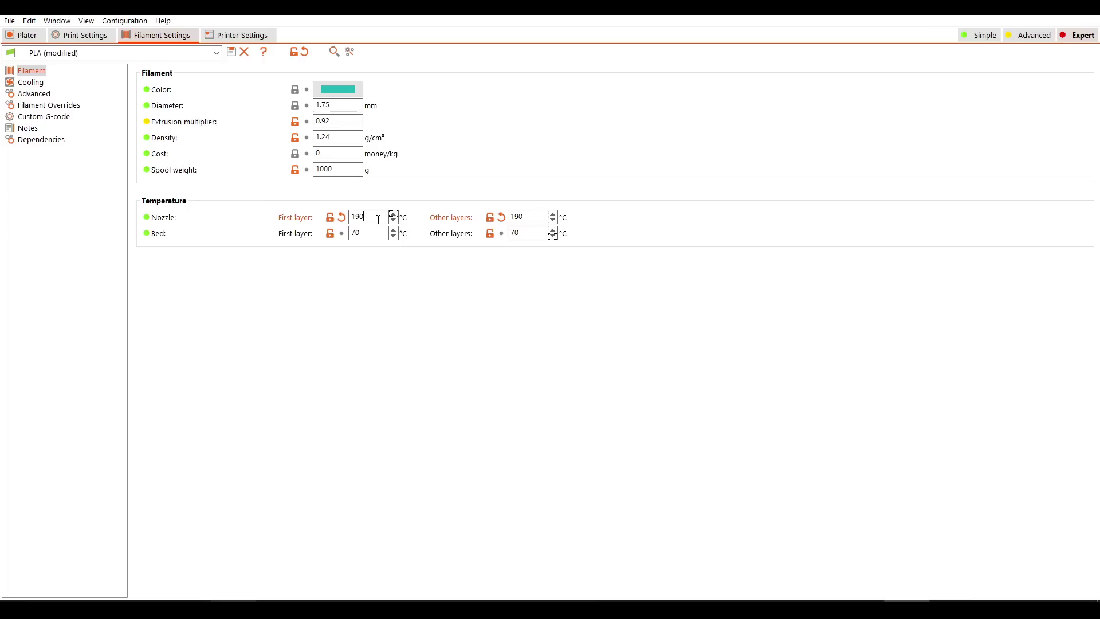
Set first-layer and other-layers nozzle temperatures to 180 °C and save the preset as PLA.
double_click(356, 216)
type("180")
double_click(533, 218)
type("180")
left_click(231, 51)
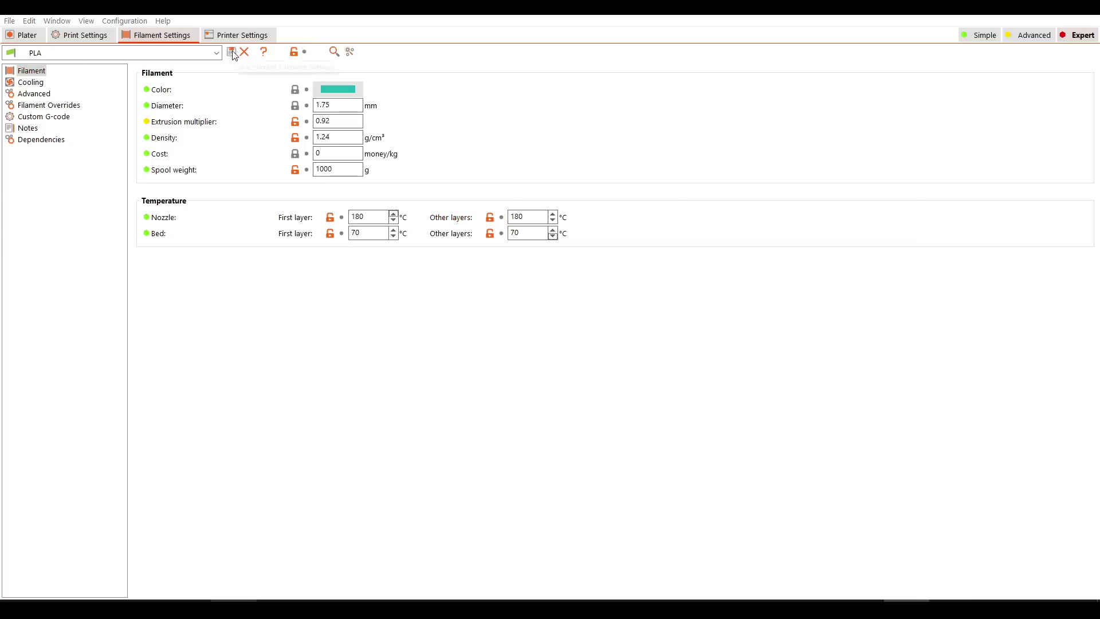
left_click(596, 329)
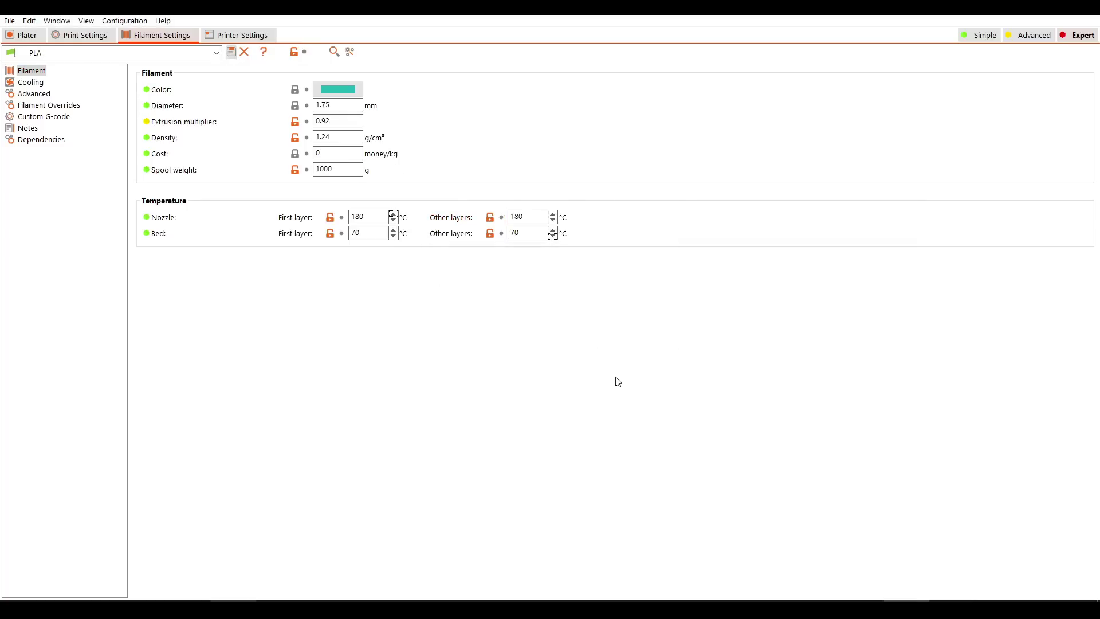
left_click(238, 35)
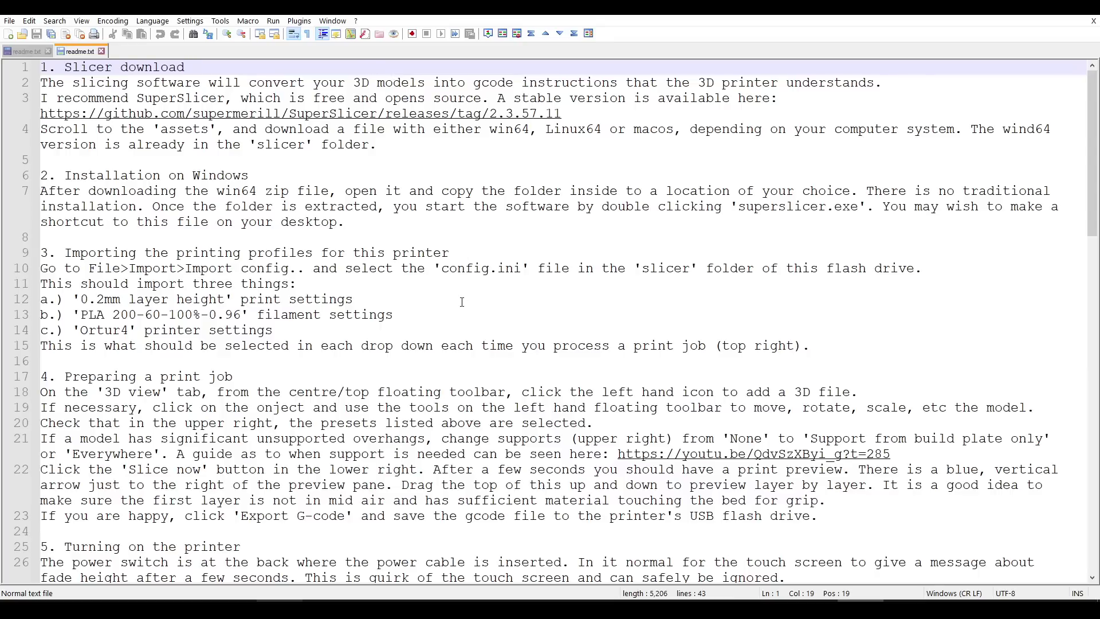
key("alt+Tab")
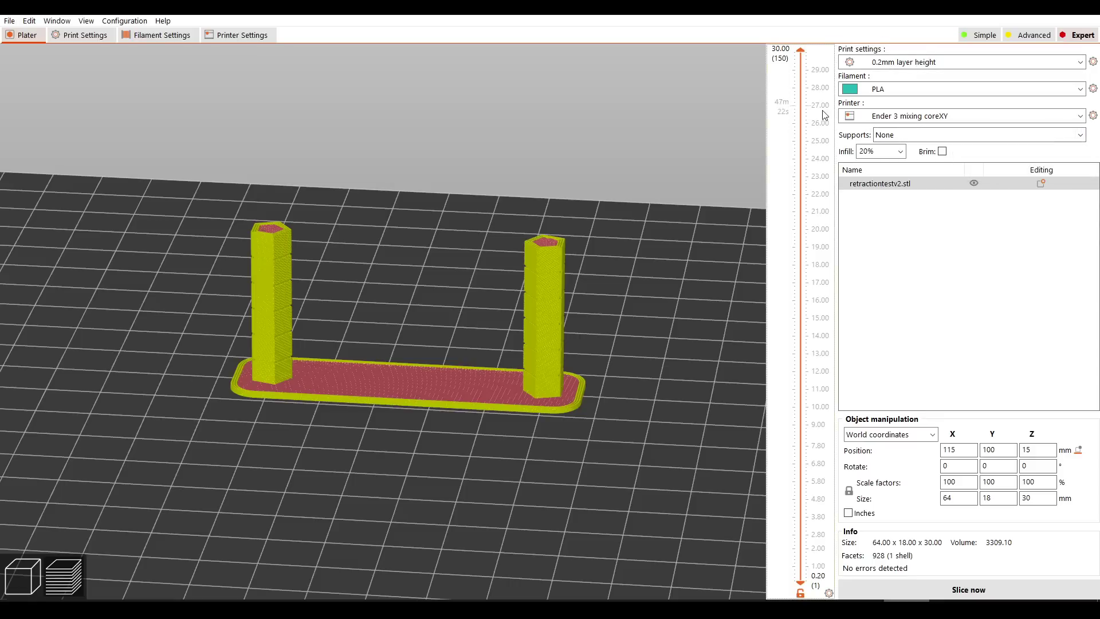
key("alt+Tab")
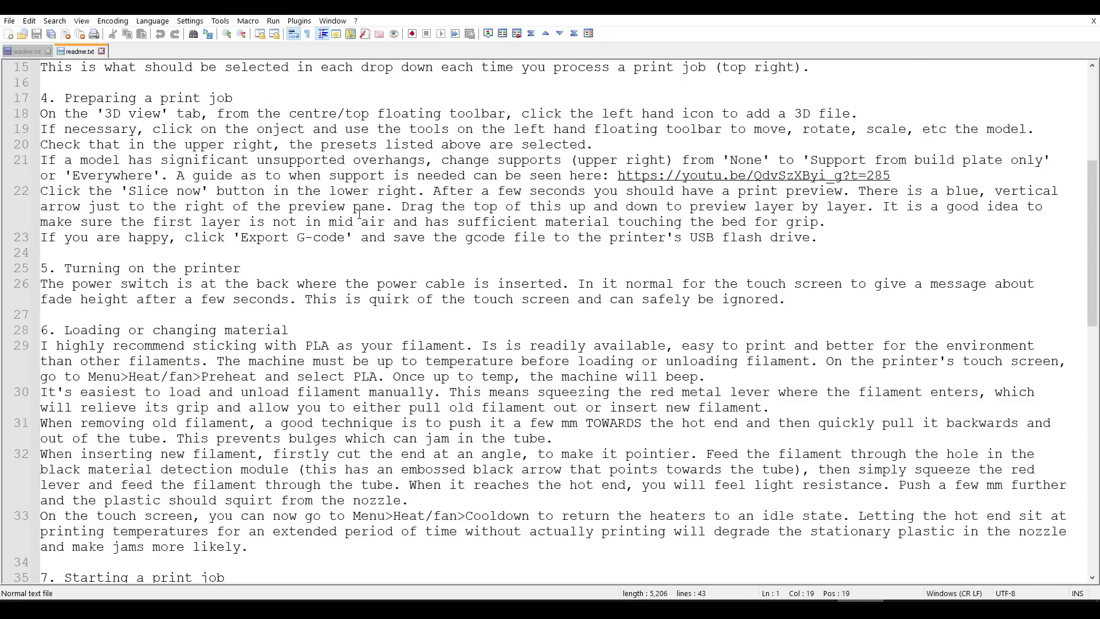
scroll(359, 215, "down", 2)
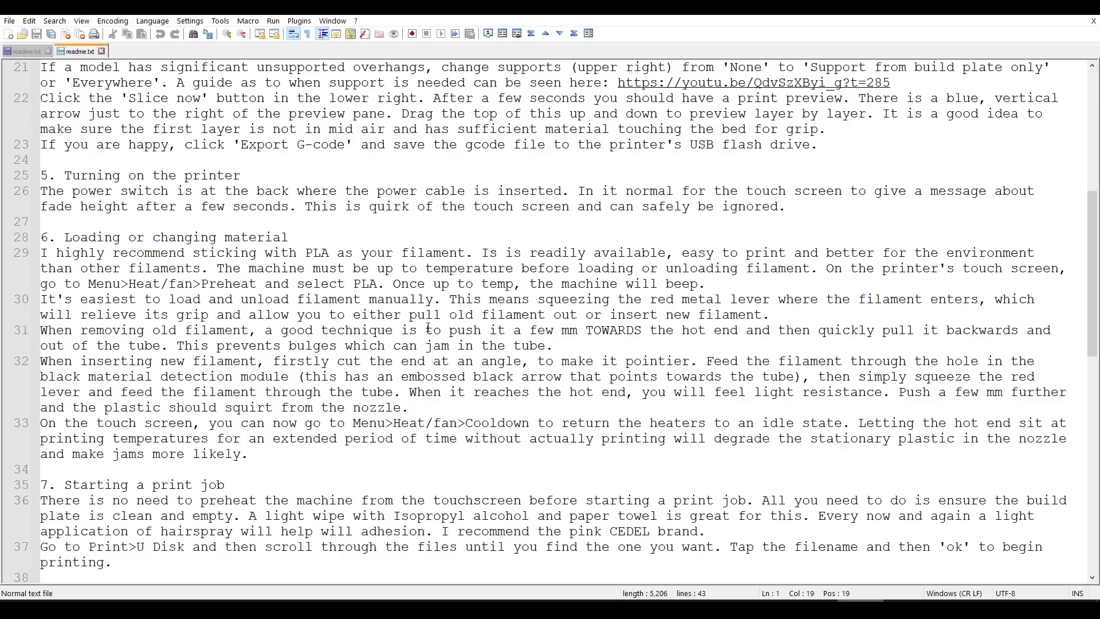
scroll(429, 328, "down", 3)
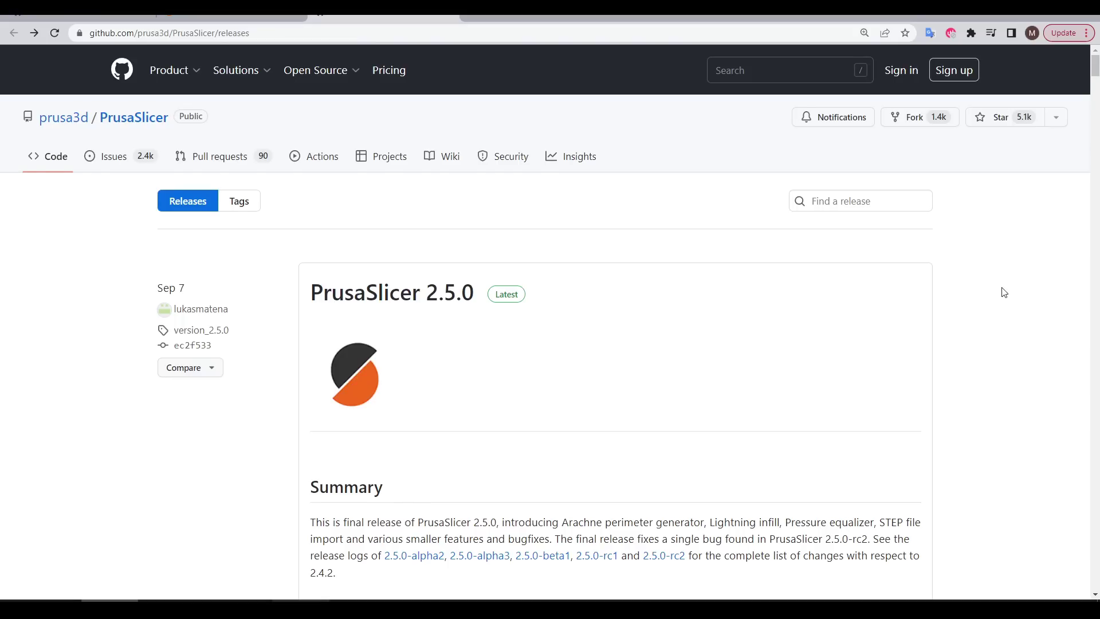
Expand the release Assets to list all 14 PrusaSlicer 2.5.0 downloads.
scroll(1005, 292, "down", 5)
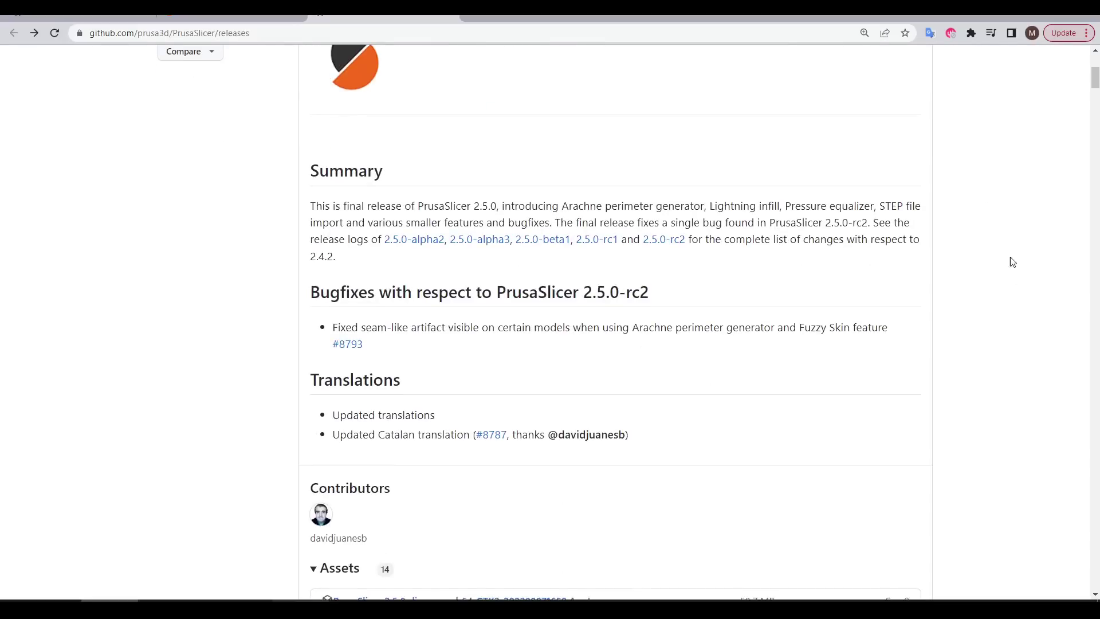
scroll(1012, 281, "down", 8)
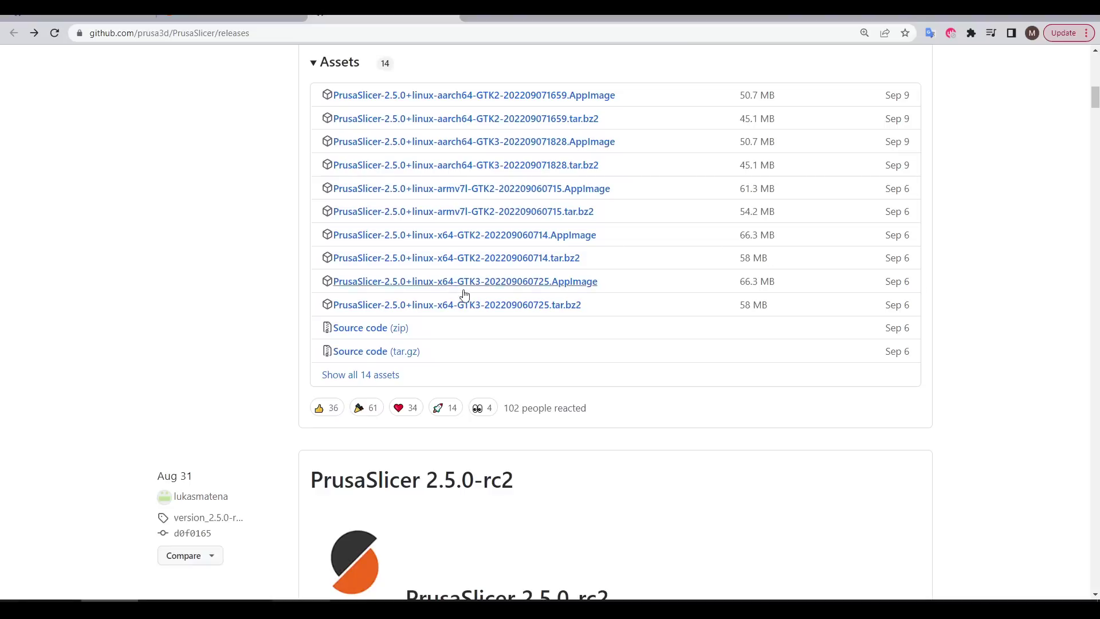
left_click(394, 375)
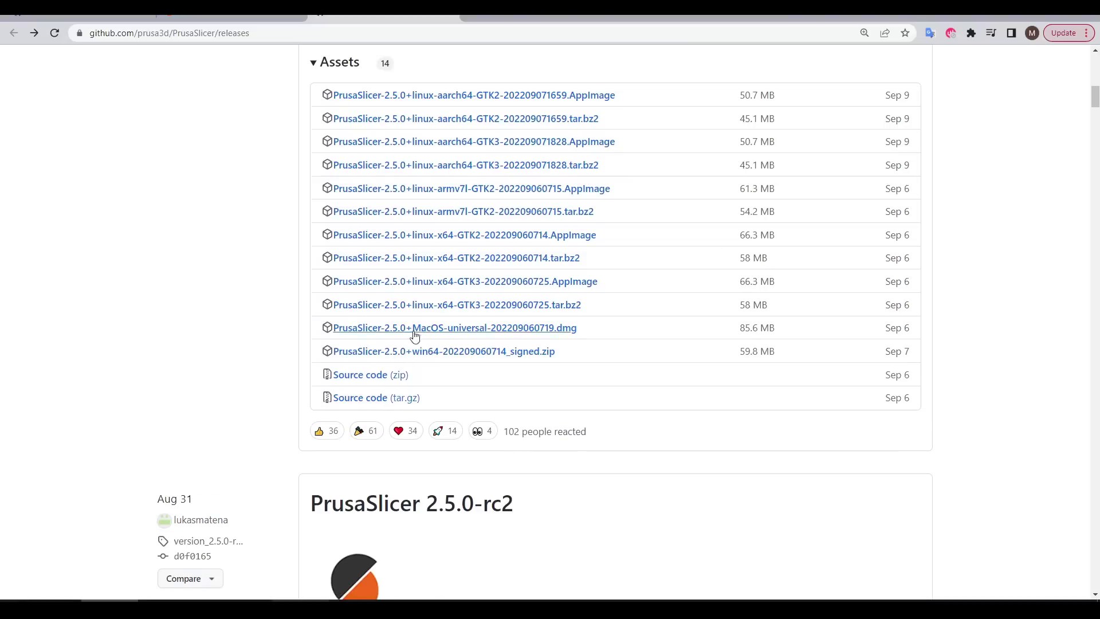
scroll(466, 180, "up", 1)
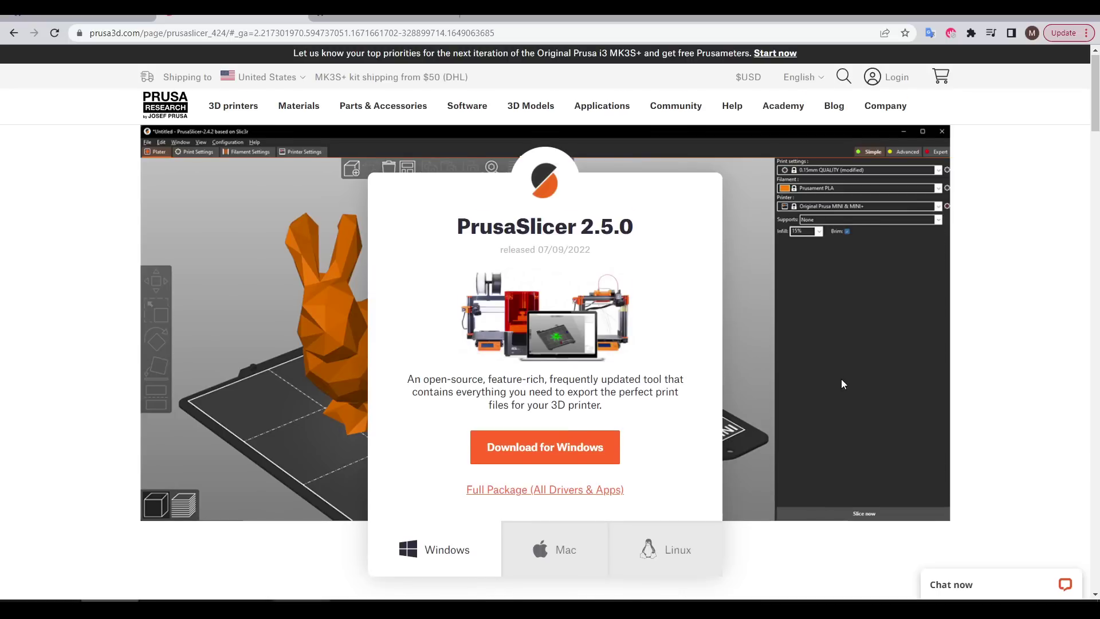
Preview the Mac and Linux tabs, then download PrusaSlicer 2.5.0 for Windows.
scroll(693, 391, "down", 3)
left_click(577, 368)
left_click(678, 373)
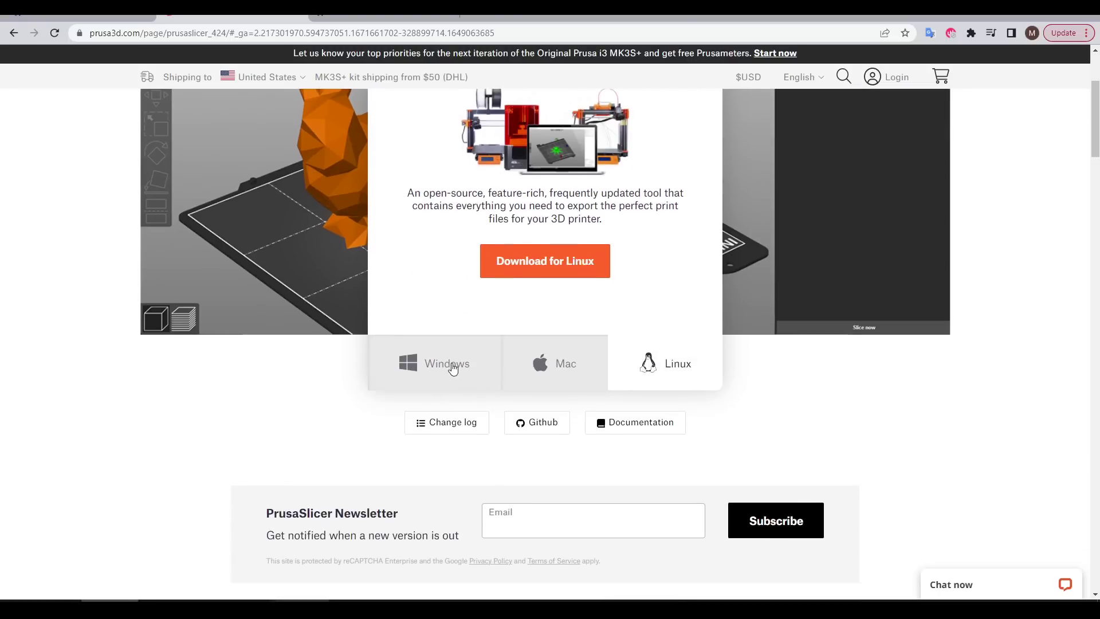
left_click(455, 367)
left_click(554, 264)
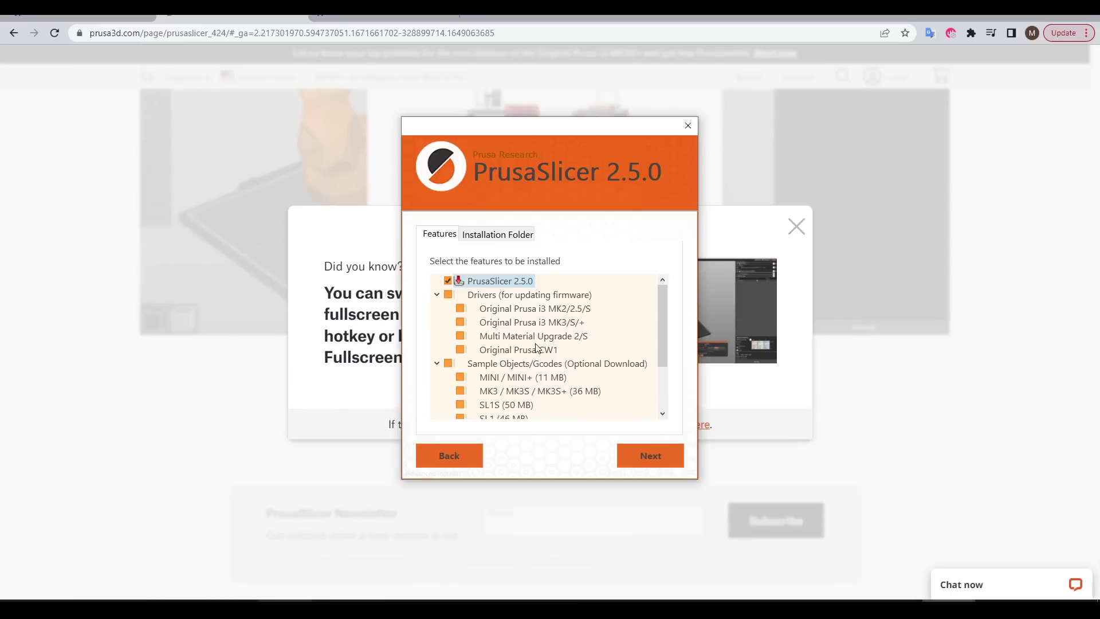
Install PrusaSlicer with default features plus desktop and Start menu shortcuts.
scroll(537, 348, "down", 2)
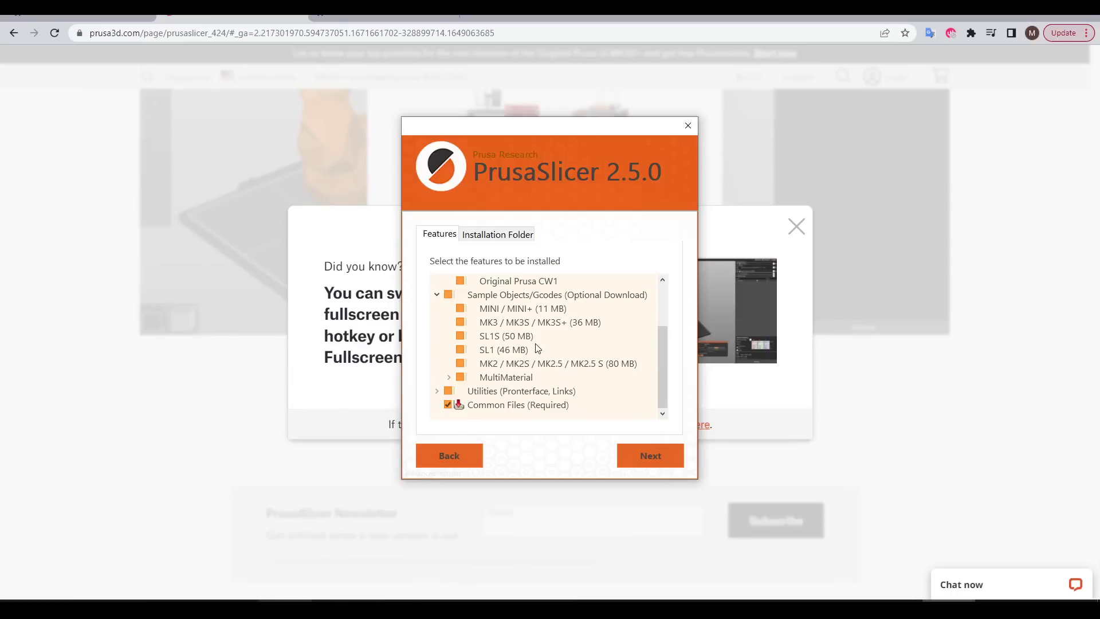
scroll(537, 348, "up", 2)
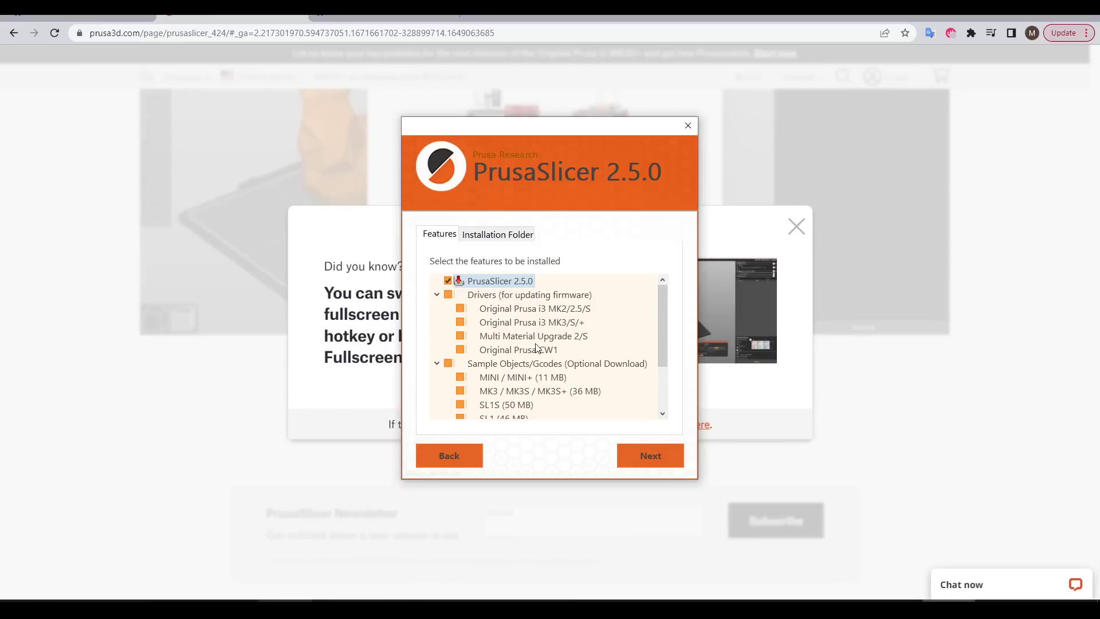
left_click(649, 461)
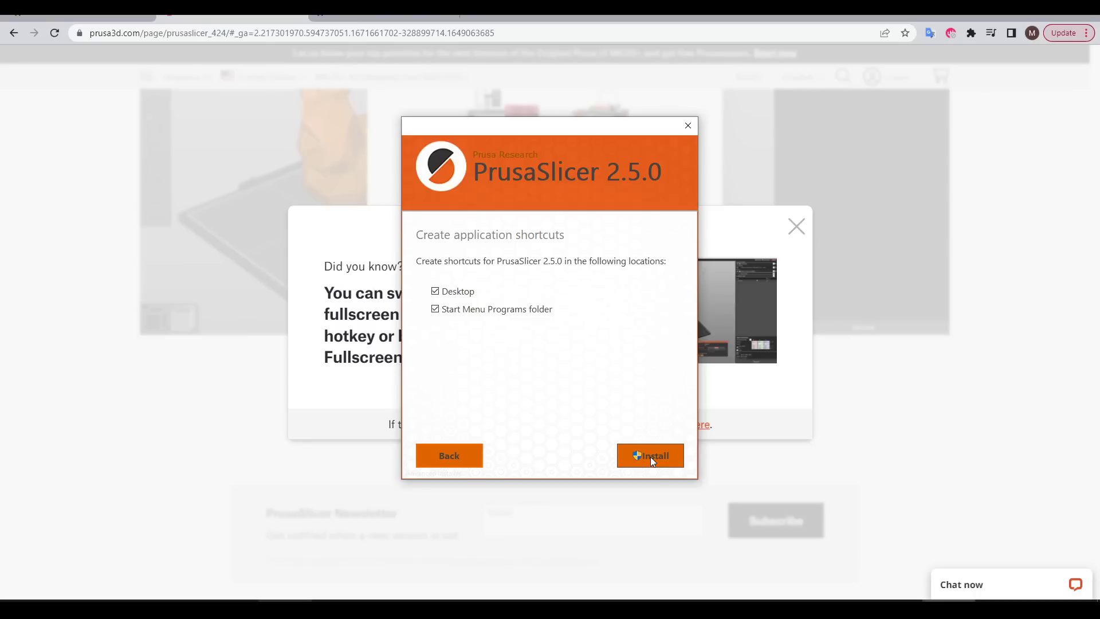
left_click(651, 456)
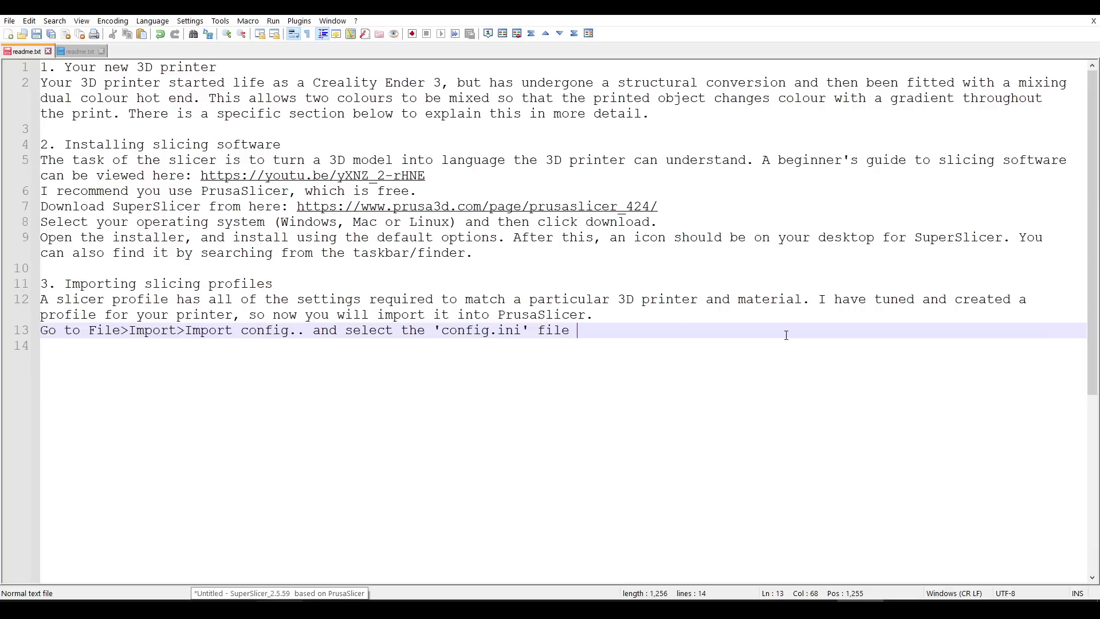
End line 13 with 'from this flash drive.' and select the line 5 video link.
type("om this f")
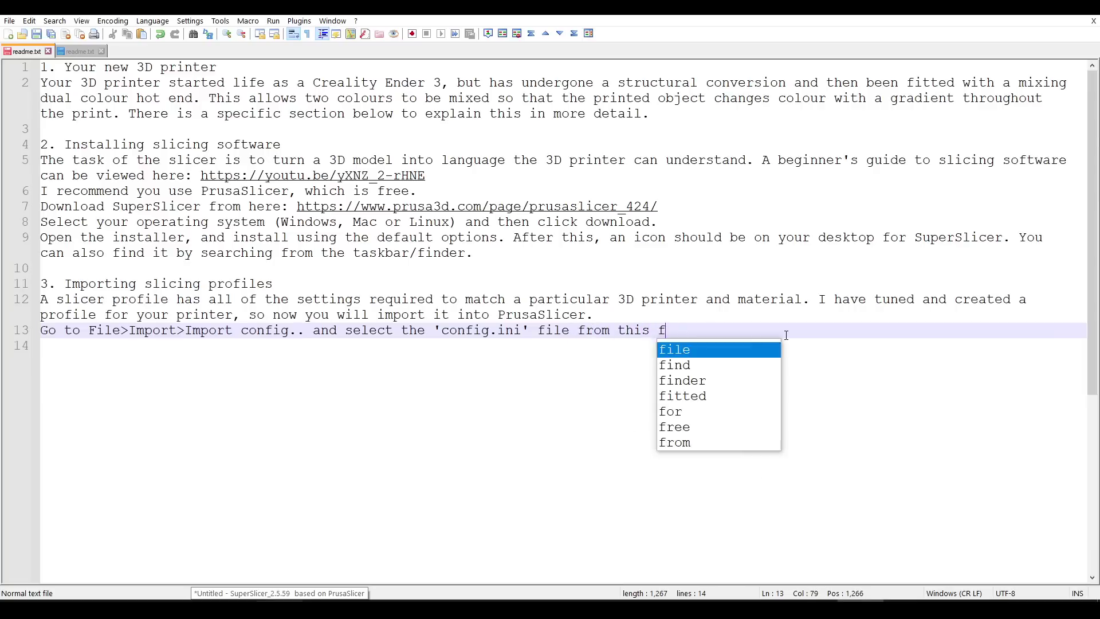
type("lash drive.")
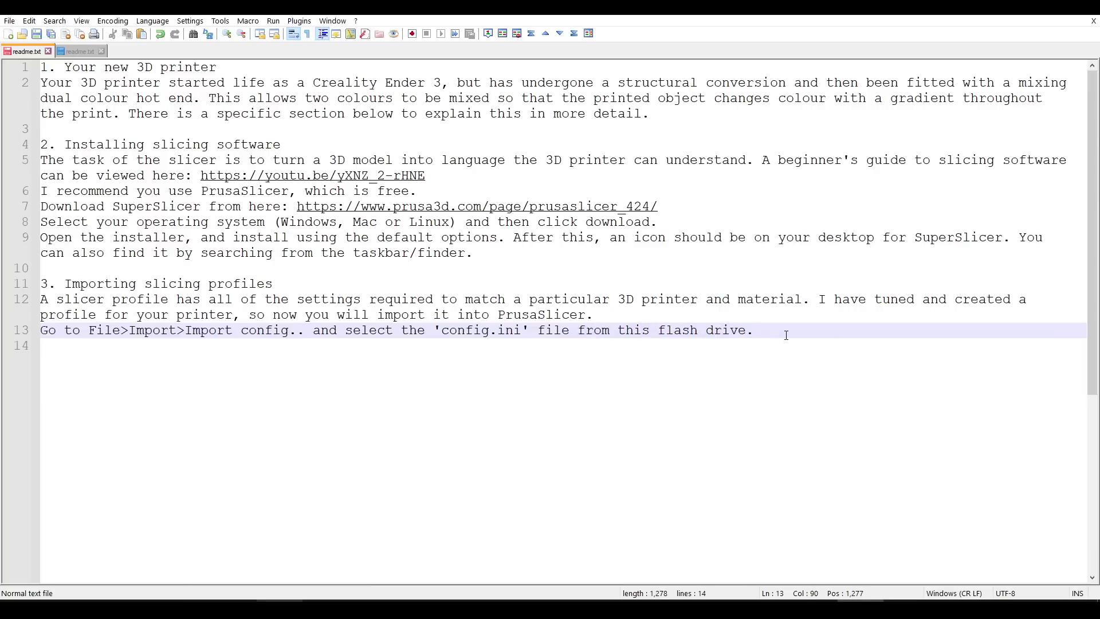
left_click(819, 321)
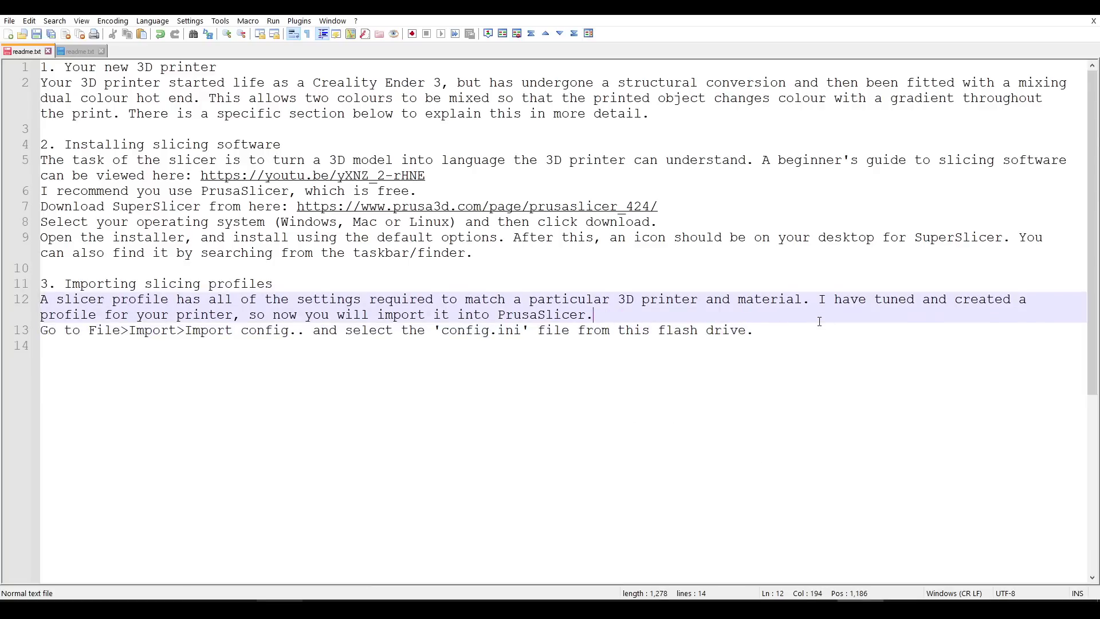
left_click(426, 224)
left_click(265, 177)
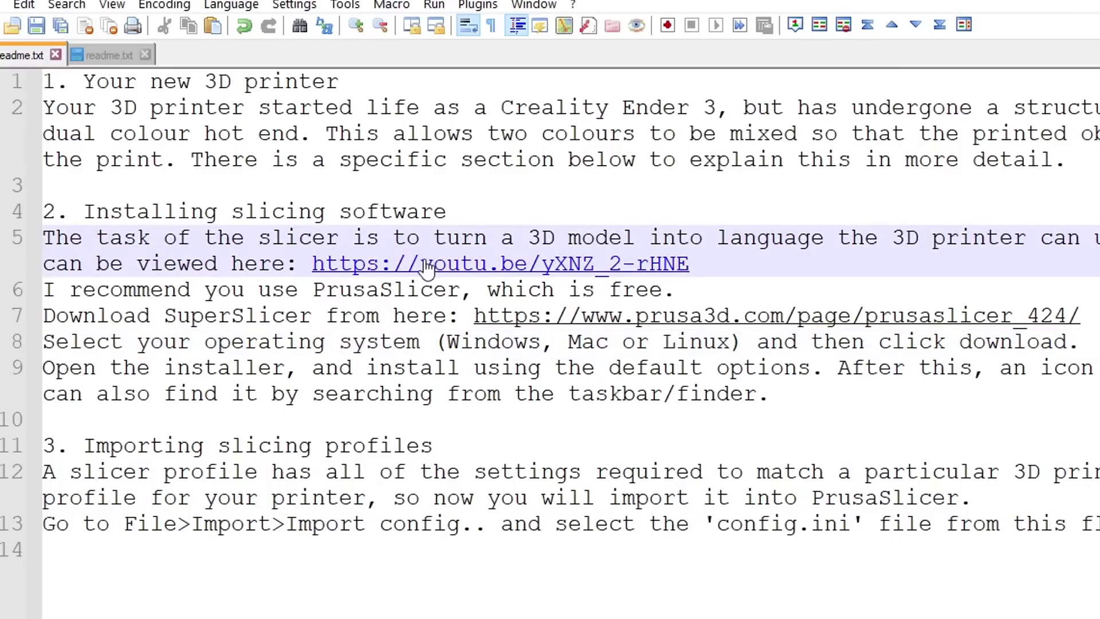
left_click_drag(727, 269, 338, 275)
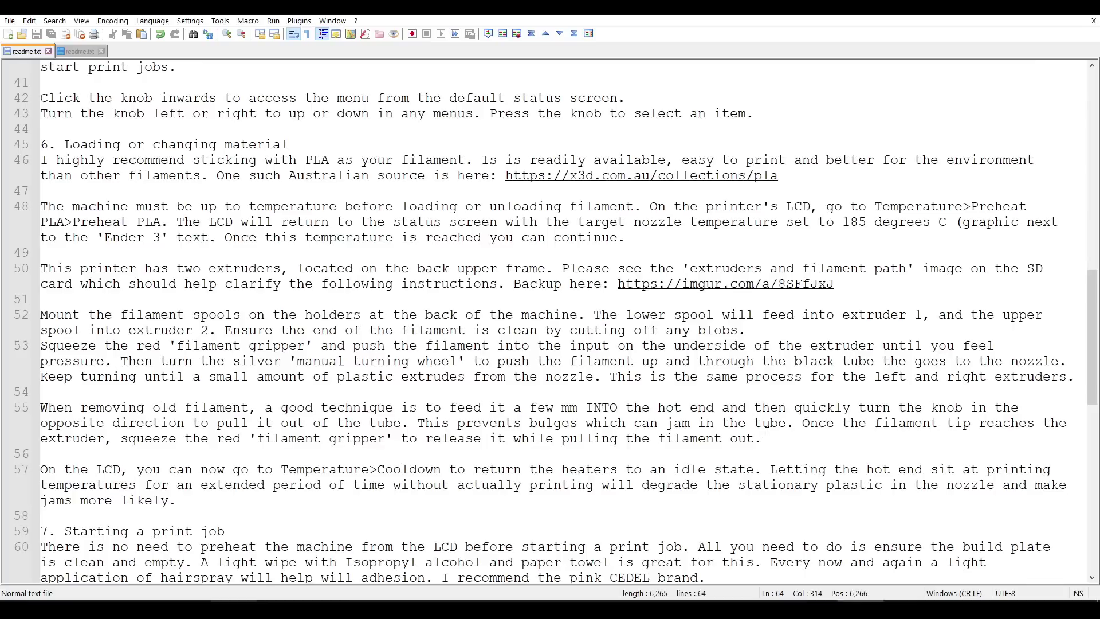
Select the filament loading paragraphs from line 45 down to line 57.
left_click(401, 222)
left_click_drag(43, 145, 382, 500)
left_click(382, 486)
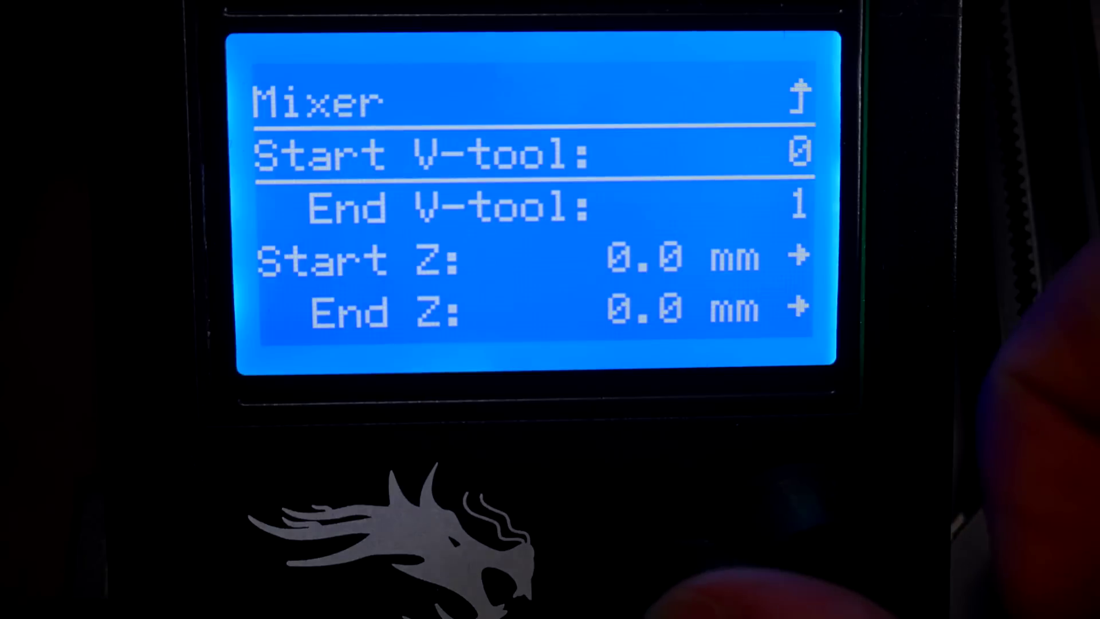
Set the mixer End Z to 12.6 mm on the printer's LCD.
scroll(533, 207, "down", 2)
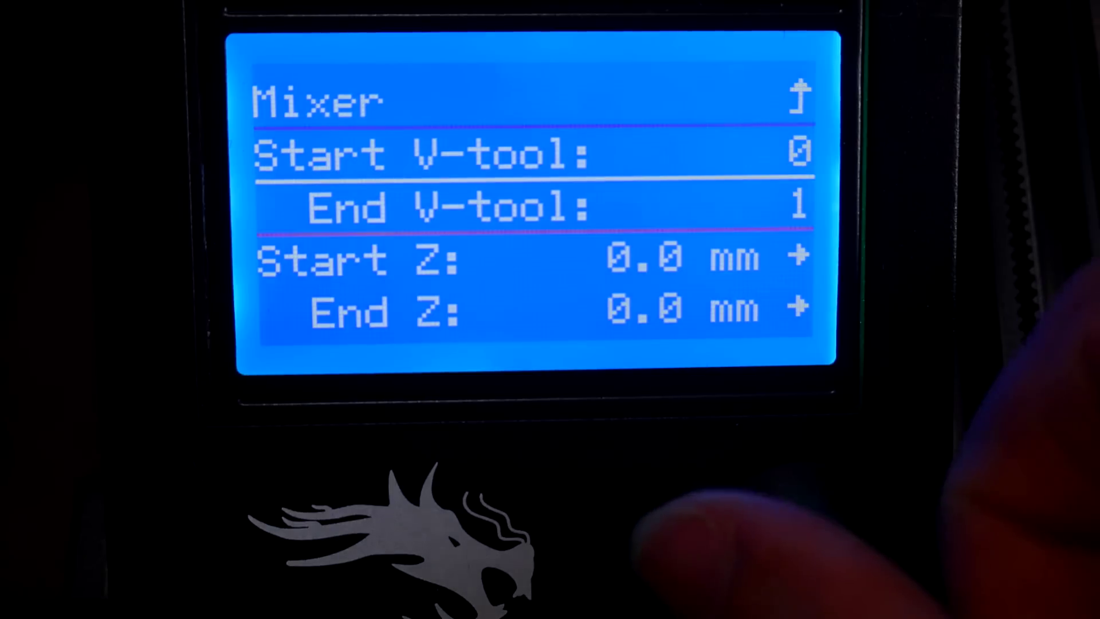
scroll(533, 287, "down", 1)
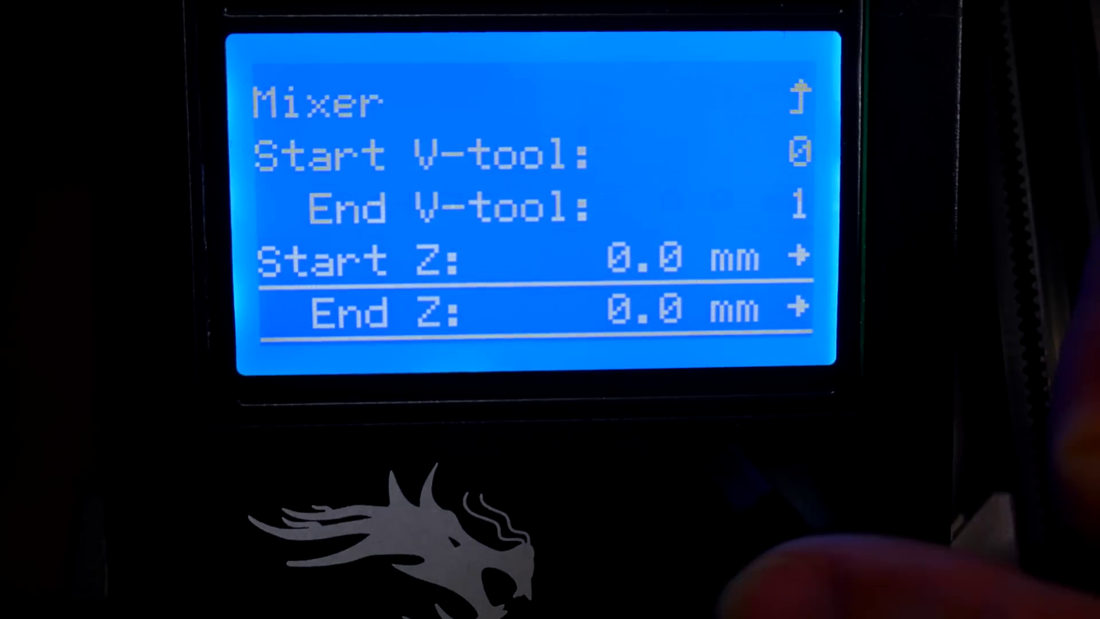
key("Return")
scroll(697, 206, "down", 20)
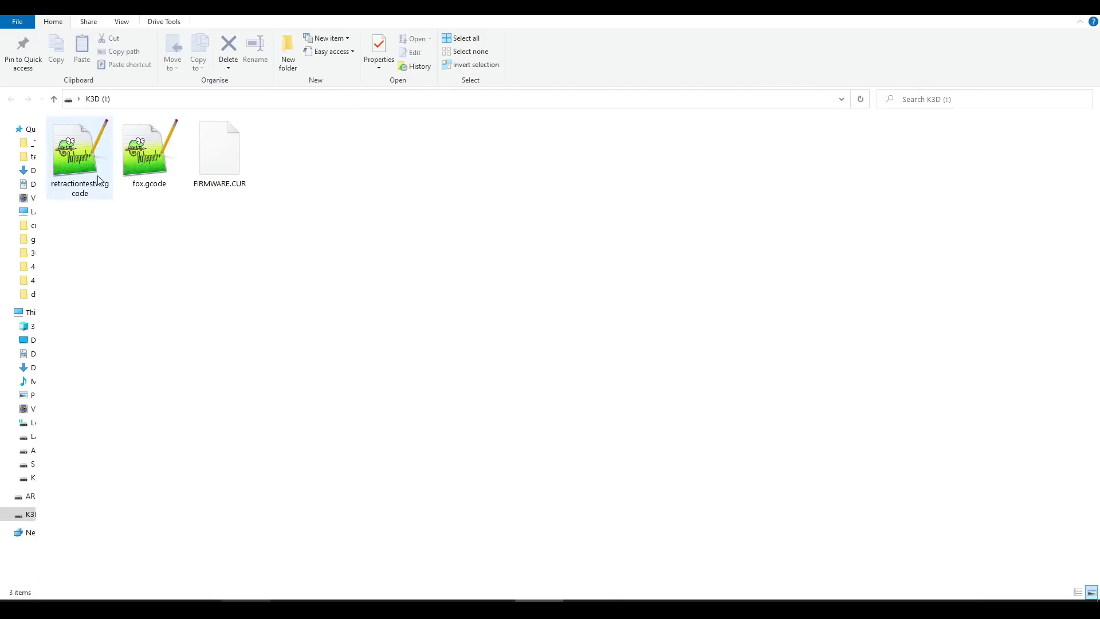
Permanently delete the two old files from the K3D drive.
left_click(80, 154)
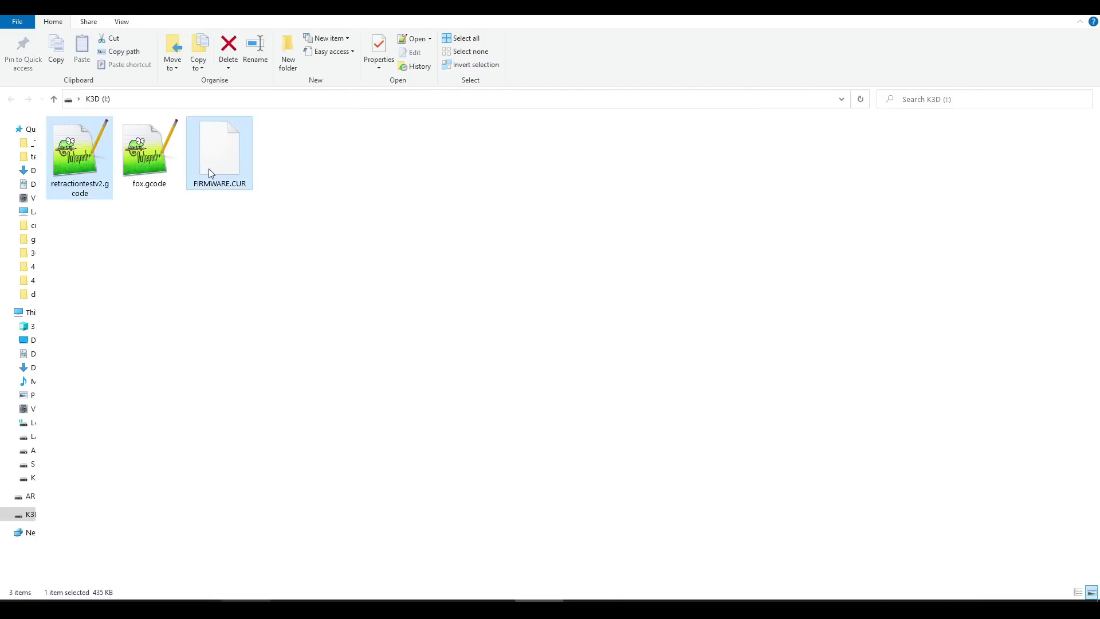
key("Delete")
left_click(587, 317)
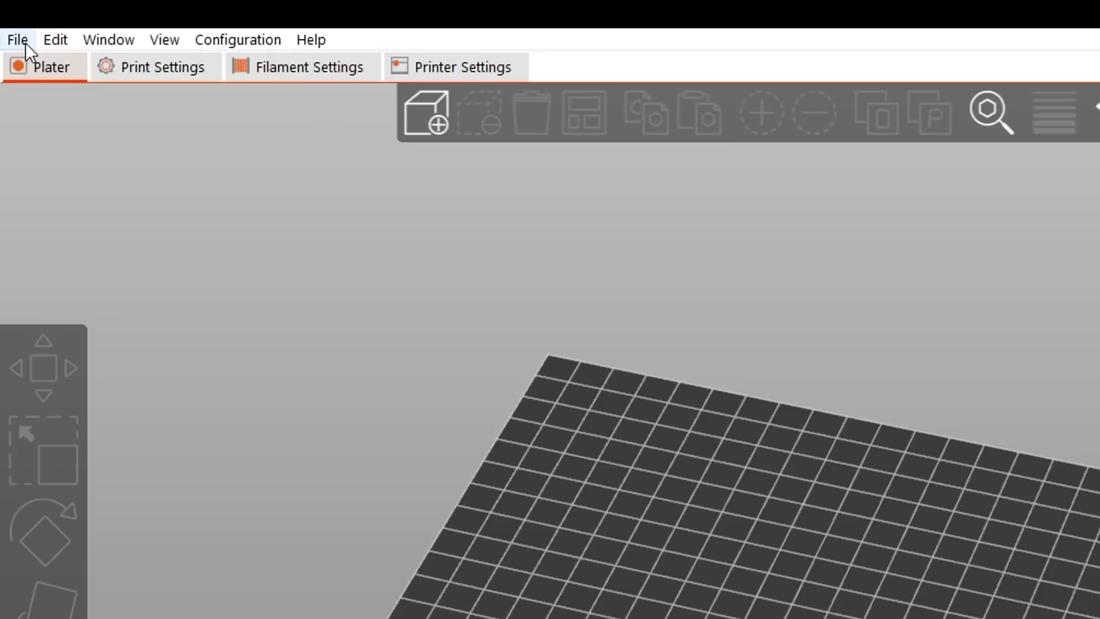
Go to File > Export to reach the Export Config command.
left_click(10, 21)
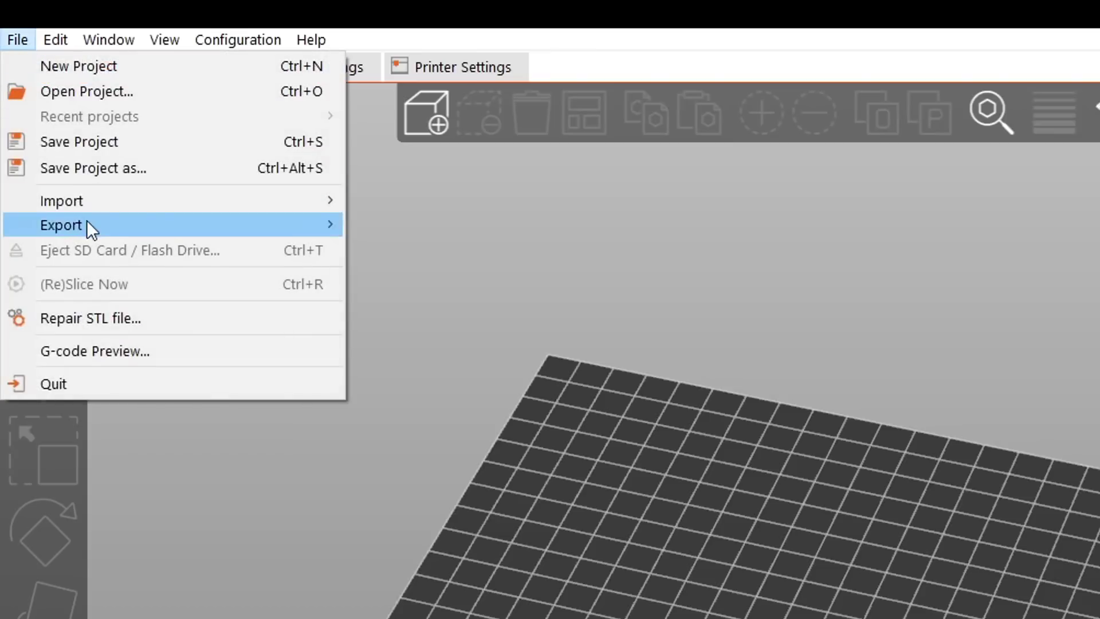
mouse_move(79, 117)
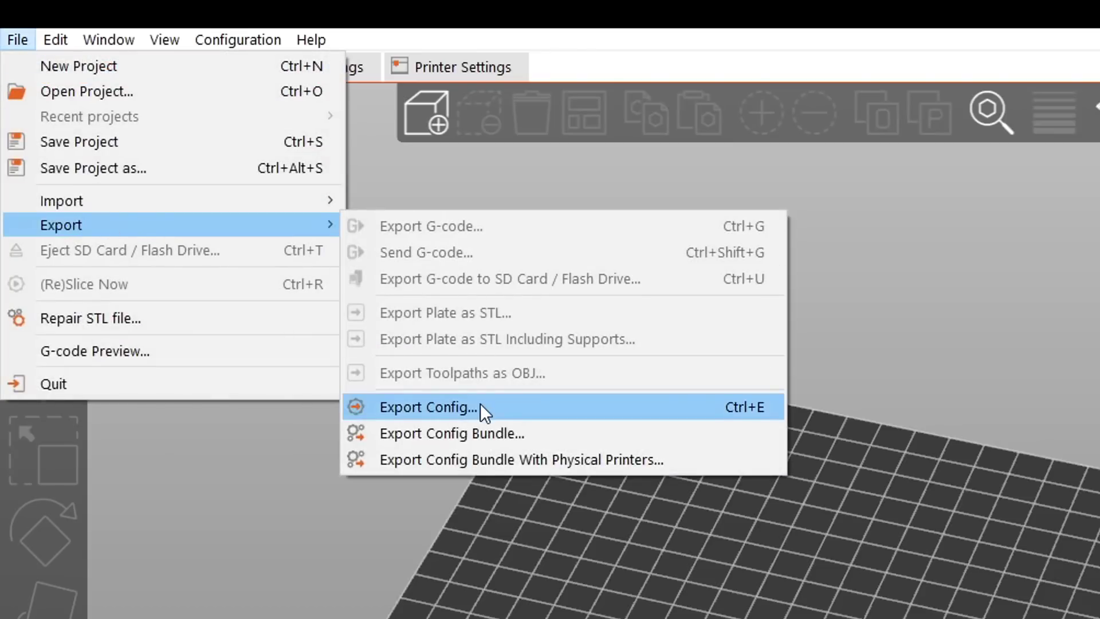